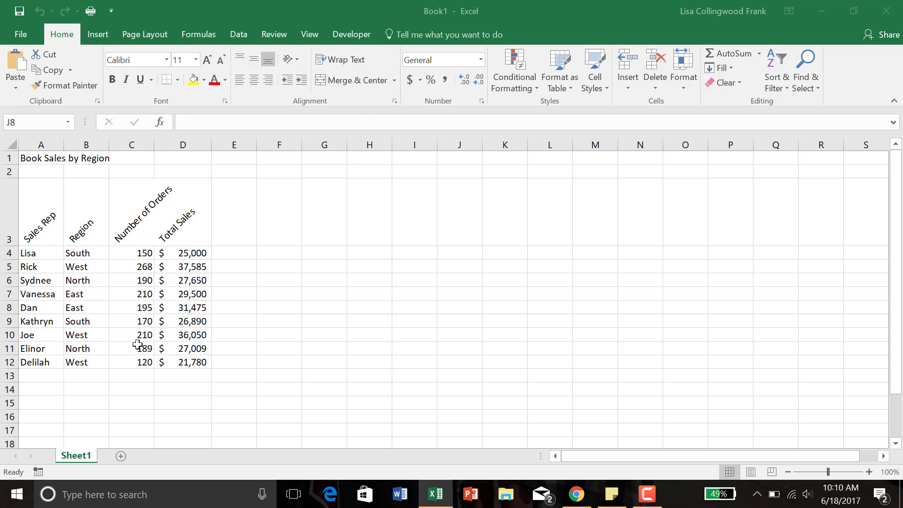
# Step: Create a PivotTable from the book sales data in A3:D12 on a new worksheet
pyautogui.click(139, 282)
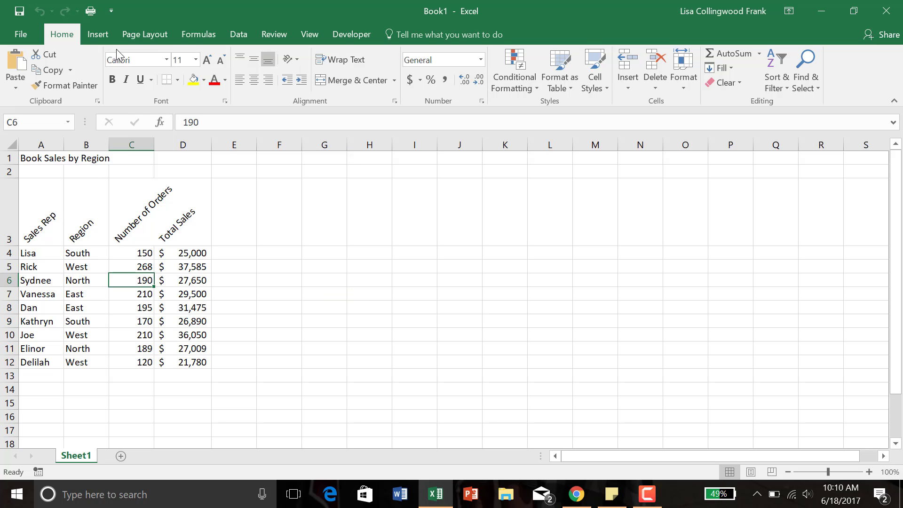
pyautogui.click(101, 38)
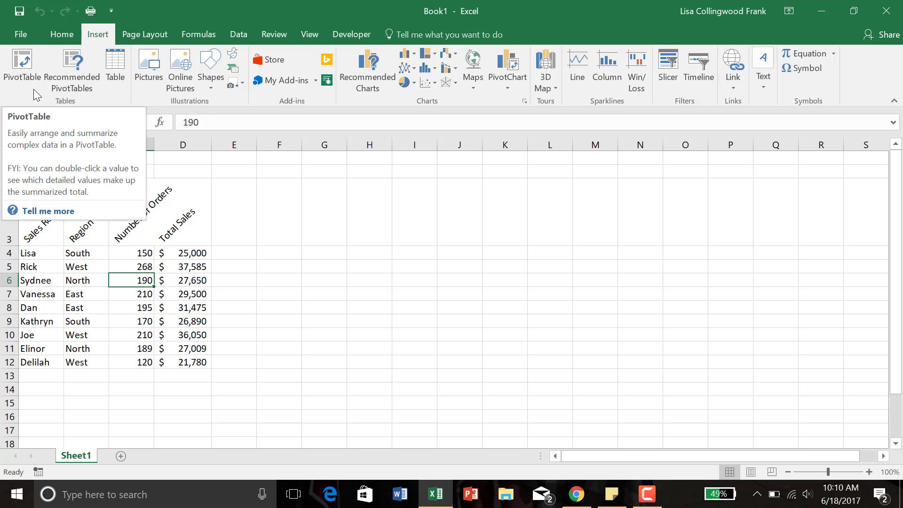
pyautogui.click(22, 71)
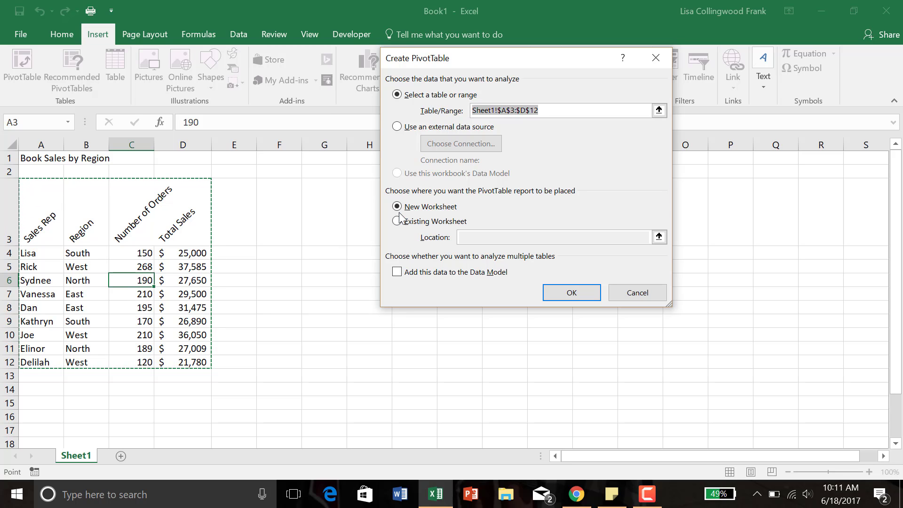
pyautogui.click(561, 292)
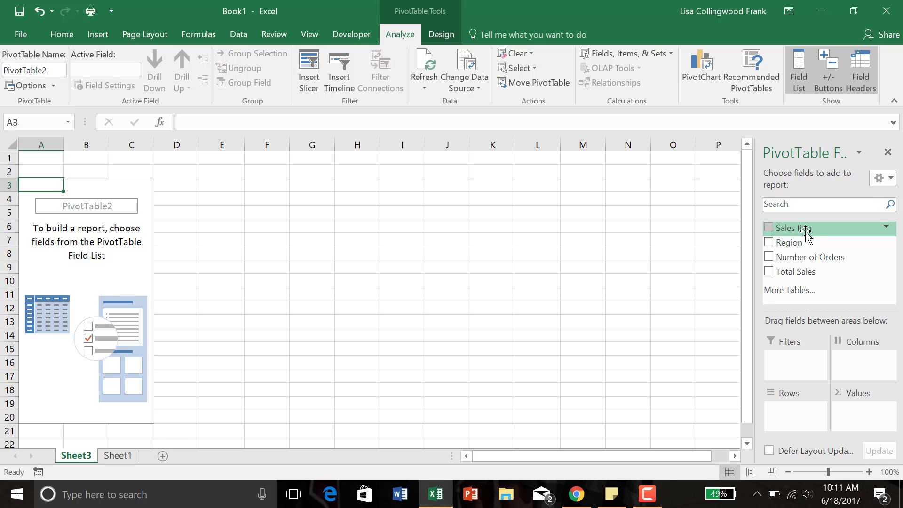
# Step: Lay out the PivotTable with Sales Rep as rows and Number of Orders and Total Sales as summed values
pyautogui.moveTo(805, 231); pyautogui.dragTo(805, 429)
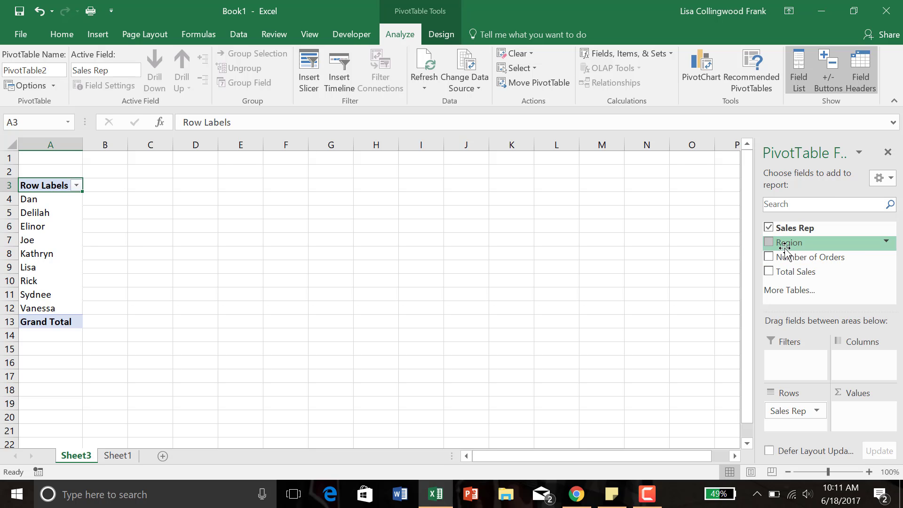
pyautogui.moveTo(784, 258); pyautogui.dragTo(864, 423)
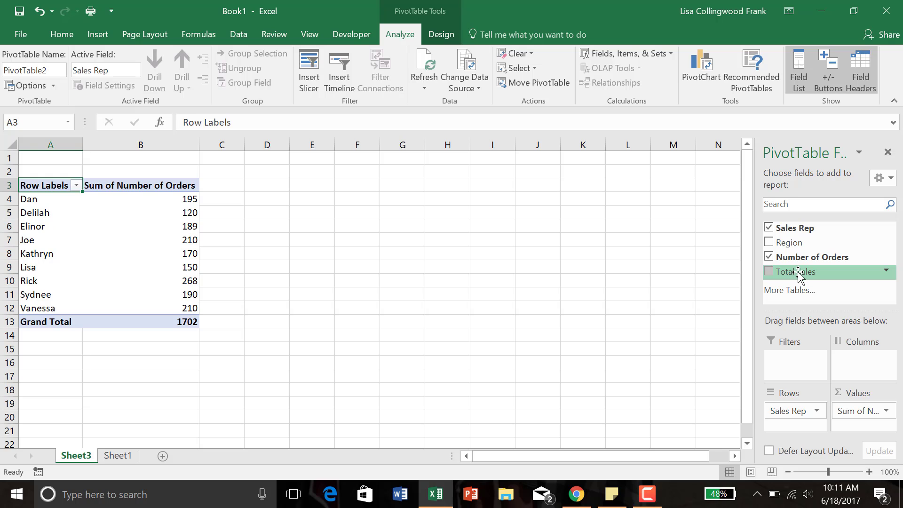
pyautogui.moveTo(798, 275); pyautogui.dragTo(870, 430)
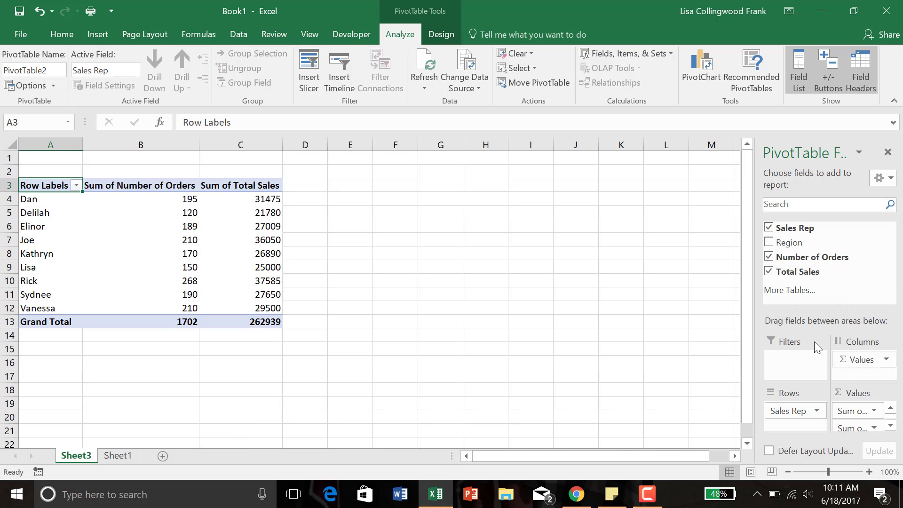
pyautogui.moveTo(788, 242); pyautogui.dragTo(714, 380)
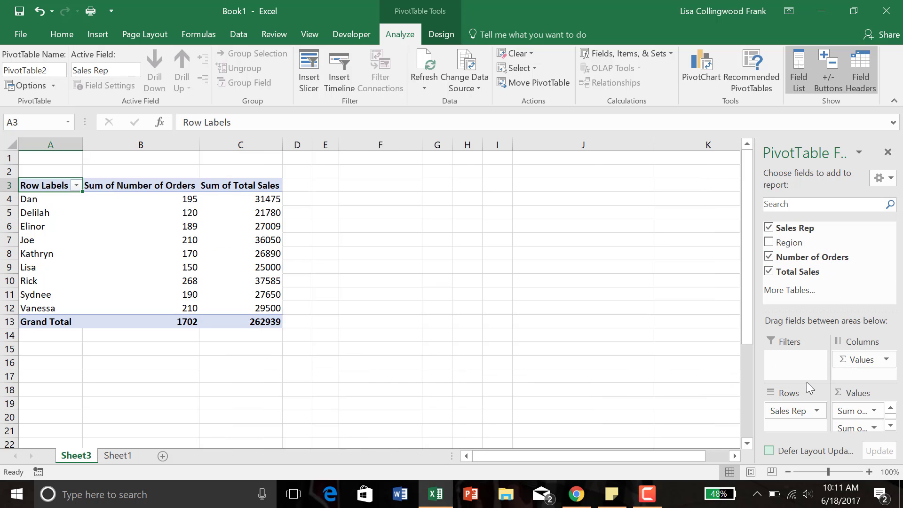
# Step: Swap the PivotTable layout so Sales Rep forms the columns and the values form the rows, and add Region to the columns
pyautogui.moveTo(804, 411); pyautogui.dragTo(857, 382)
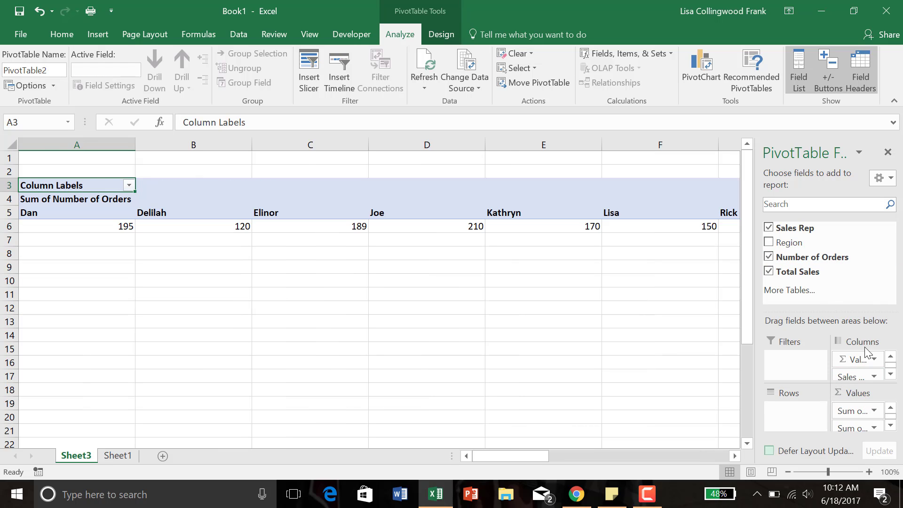
pyautogui.moveTo(858, 362); pyautogui.dragTo(794, 441)
pyautogui.moveTo(852, 359); pyautogui.dragTo(779, 418)
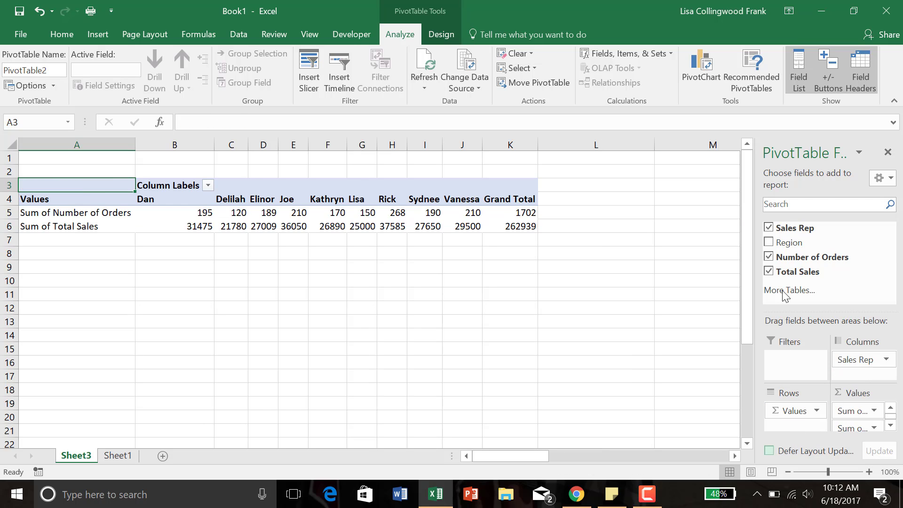
pyautogui.moveTo(789, 248); pyautogui.dragTo(866, 368)
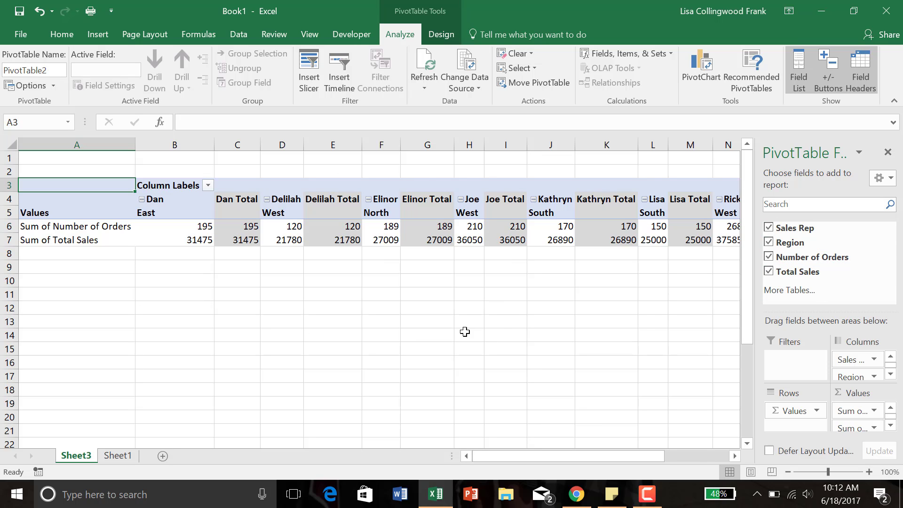
# Step: Remove Total Sales, Region, Sales Rep and Number of Orders from the PivotTable
pyautogui.click(768, 271)
pyautogui.click(769, 242)
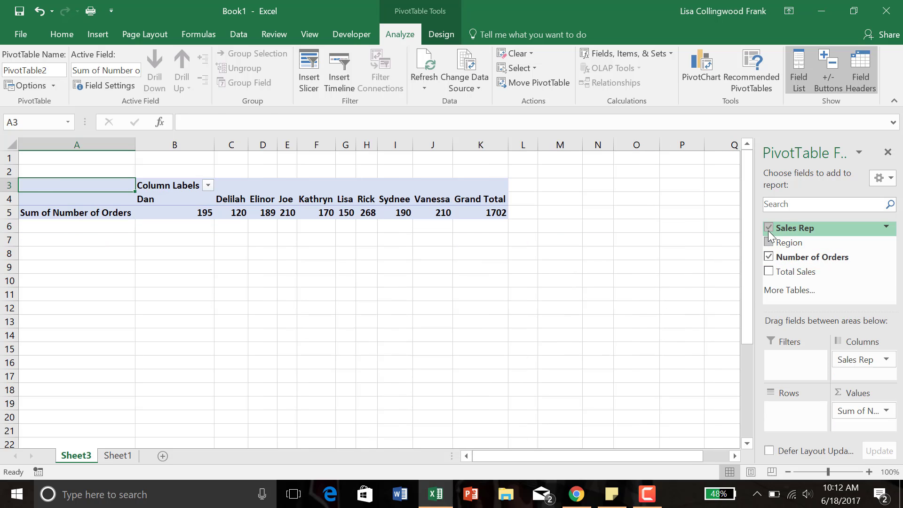
pyautogui.click(768, 228)
pyautogui.click(770, 257)
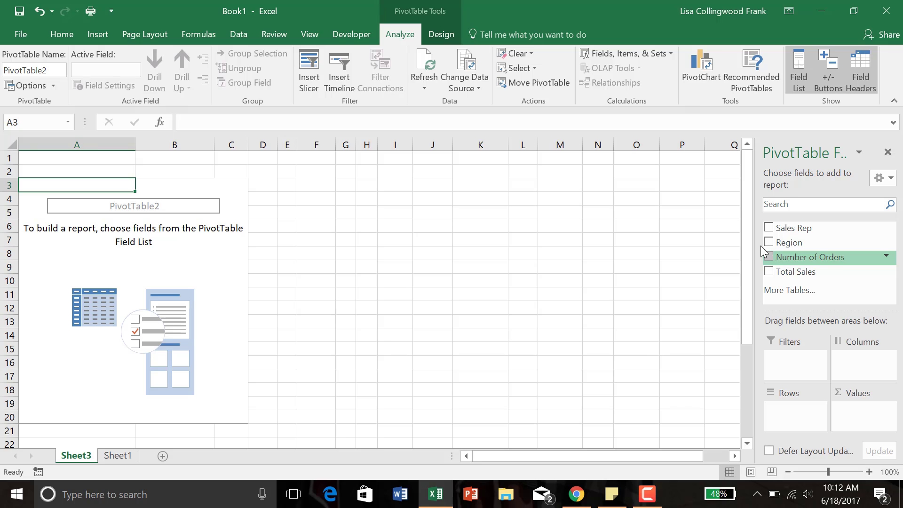
# Step: Insert a Stacked Column PivotChart for the empty PivotTable
pyautogui.click(711, 75)
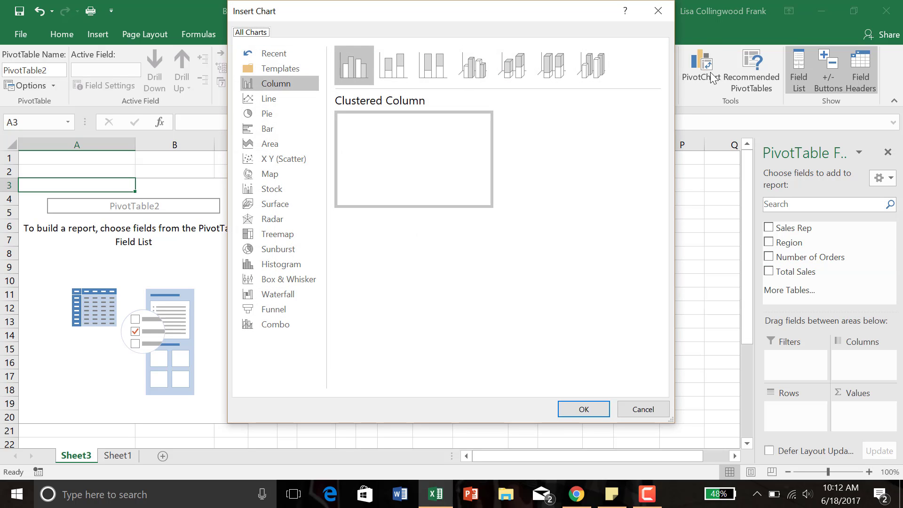
pyautogui.click(397, 74)
pyautogui.click(575, 410)
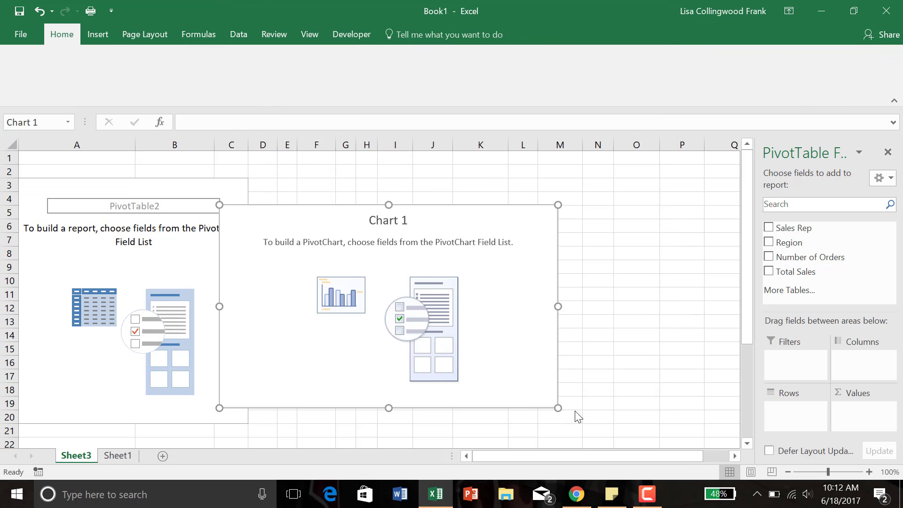
# Step: Chart Number of Orders by Region with Sales Rep as the legend, and shift the chart away from the PivotTable data
pyautogui.moveTo(828, 233); pyautogui.dragTo(865, 365)
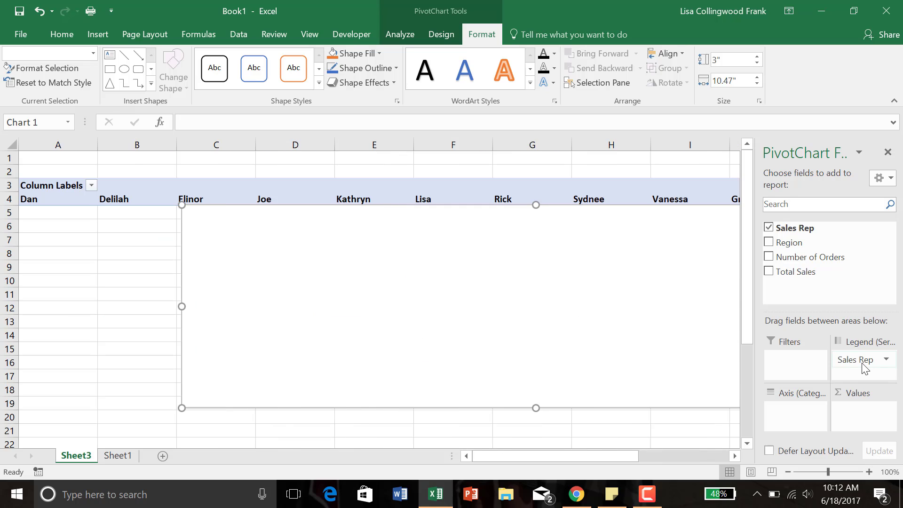
pyautogui.moveTo(793, 244); pyautogui.dragTo(792, 425)
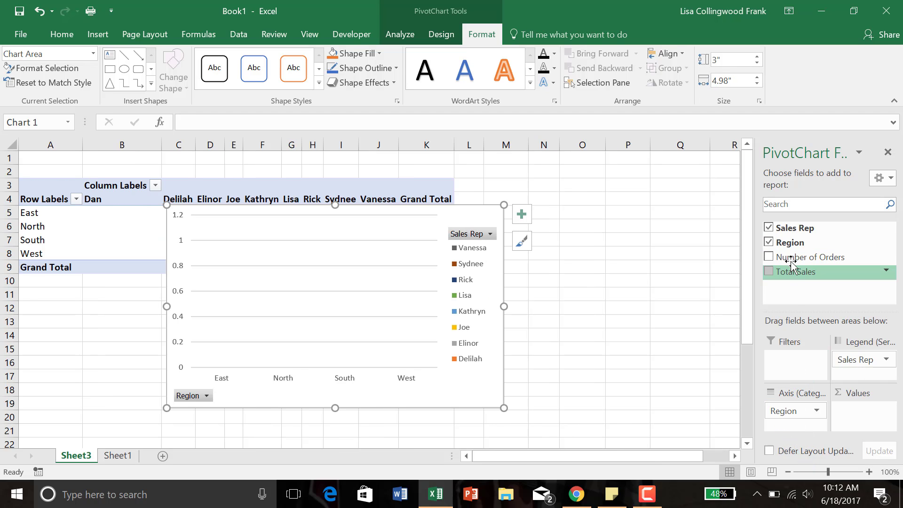
pyautogui.moveTo(792, 256)
pyautogui.mouseDown()
pyautogui.moveTo(797, 280)
pyautogui.moveTo(875, 390)
pyautogui.moveTo(877, 435)
pyautogui.moveTo(873, 422)
pyautogui.mouseUp()
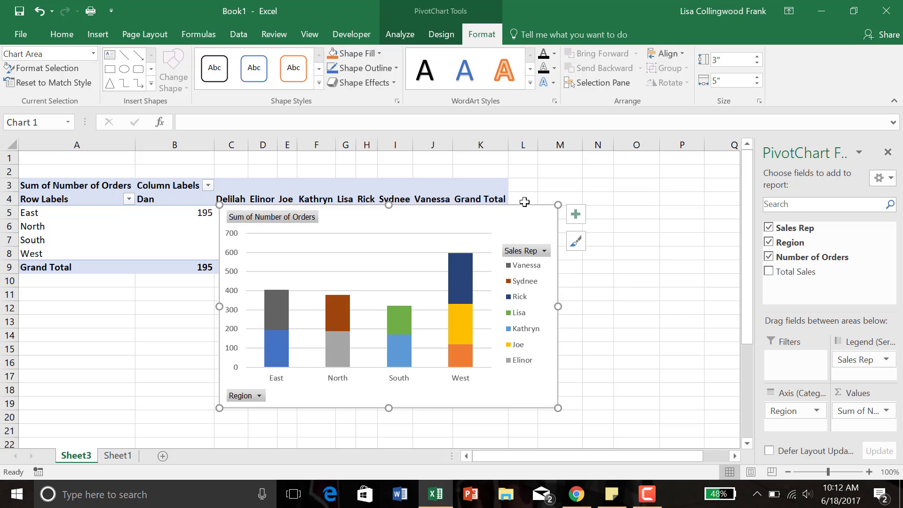
pyautogui.moveTo(566, 223); pyautogui.dragTo(630, 248)
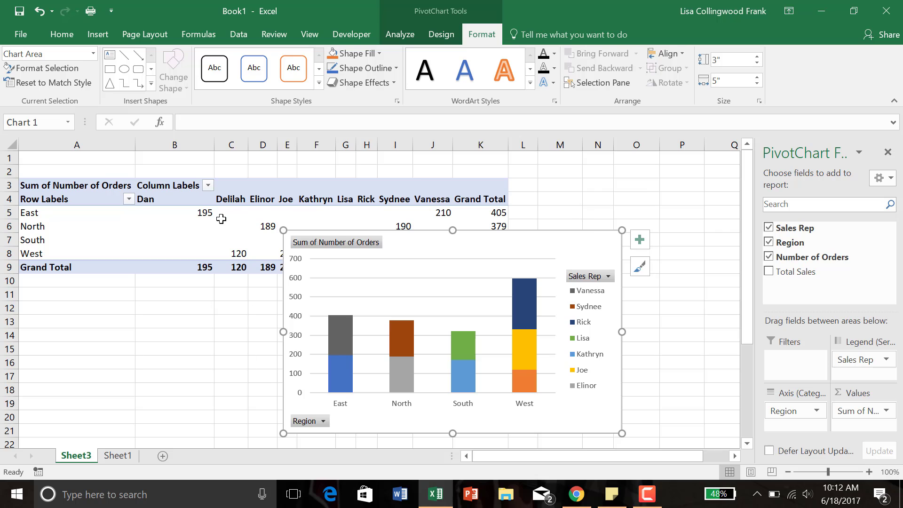
# Step: Insert slicers for Region, Number of Orders and Total Sales
pyautogui.moveTo(220, 219)
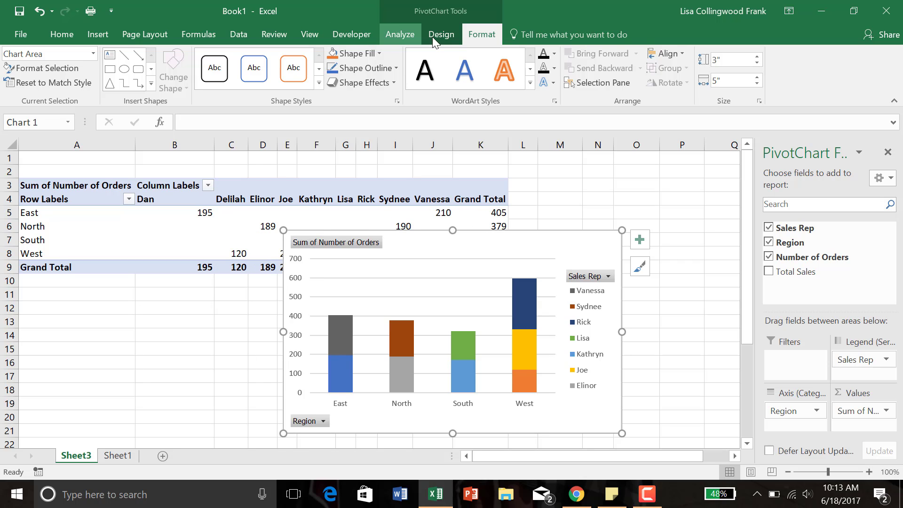
pyautogui.click(403, 38)
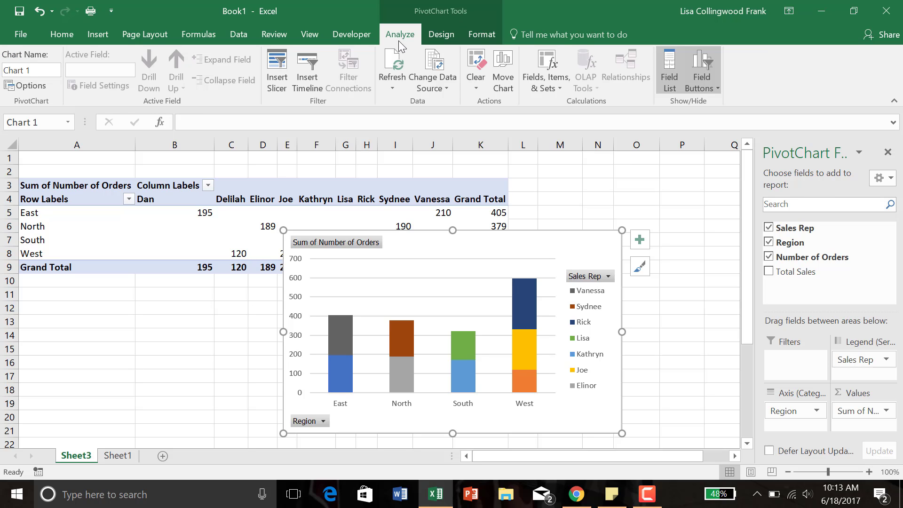
pyautogui.click(277, 70)
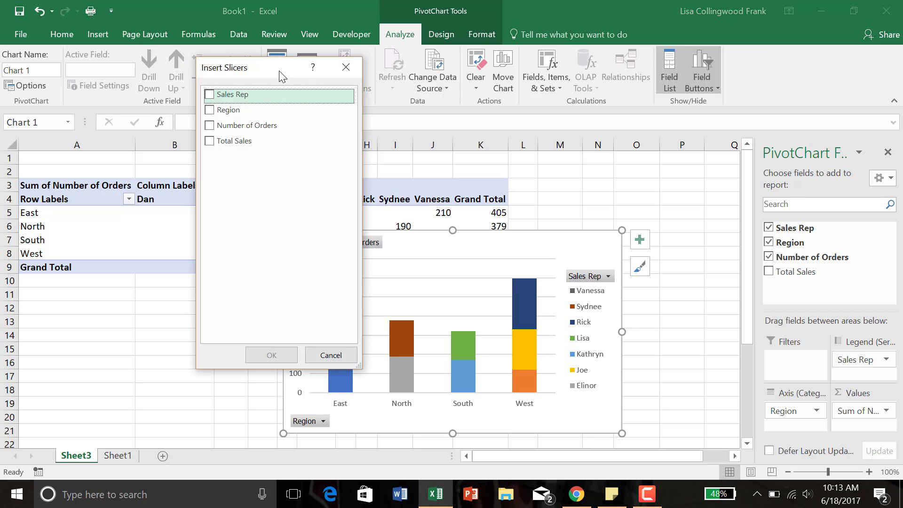
pyautogui.moveTo(280, 72); pyautogui.dragTo(484, 74)
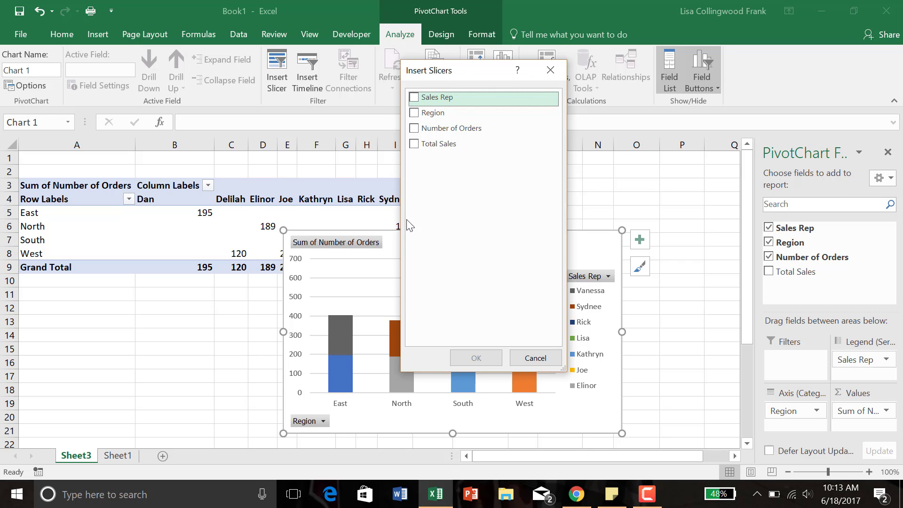
pyautogui.click(414, 118)
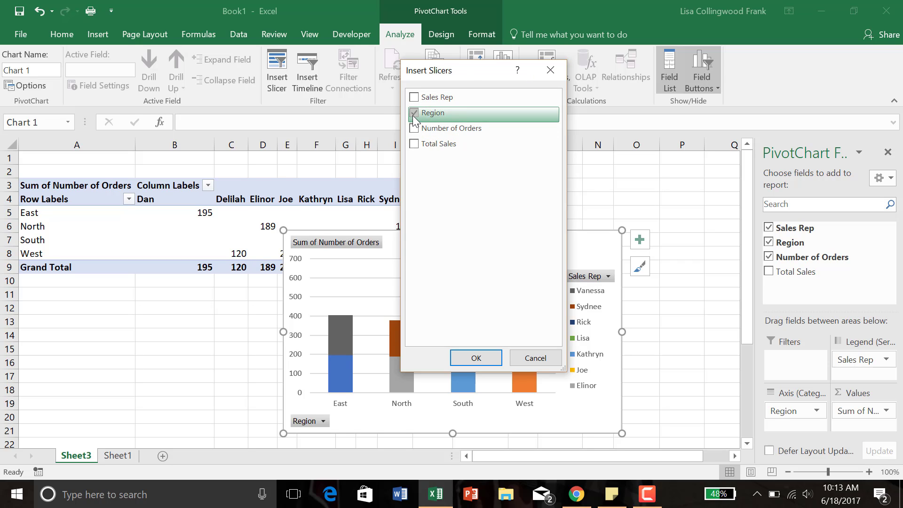
pyautogui.moveTo(469, 75); pyautogui.dragTo(607, 77)
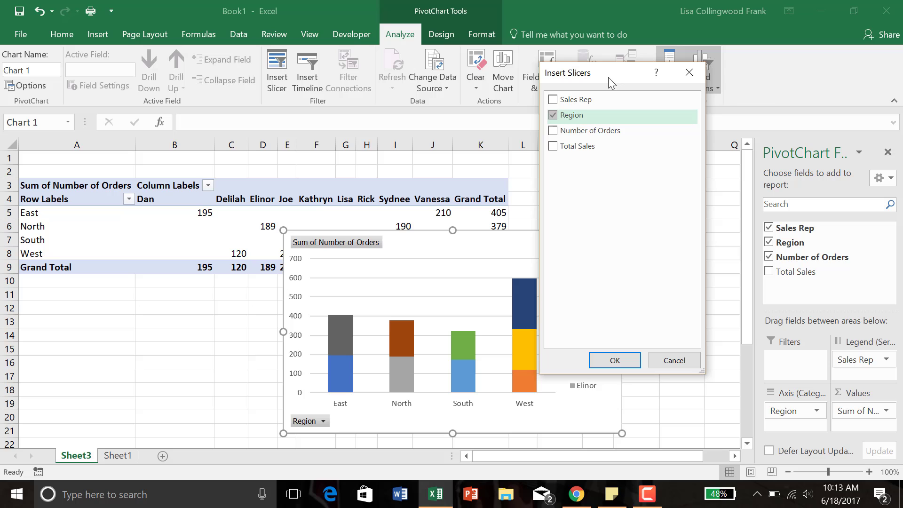
pyautogui.click(556, 130)
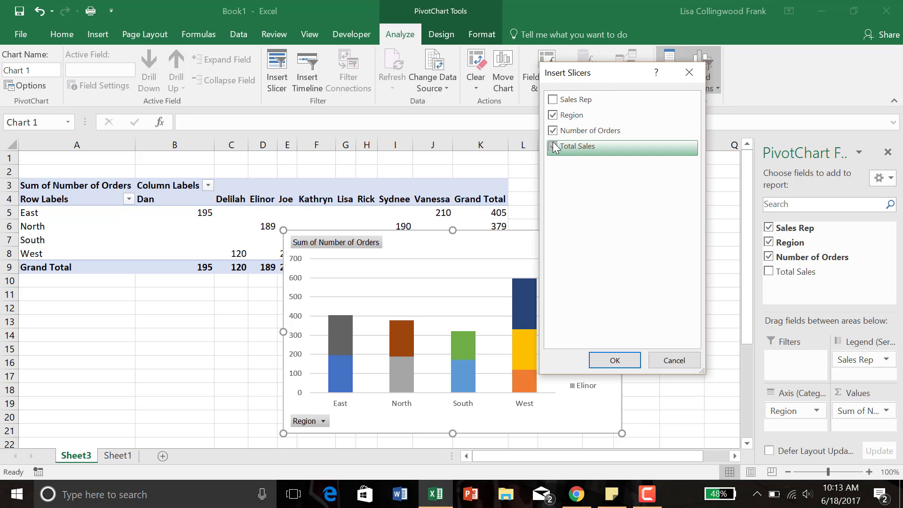
pyautogui.click(553, 146)
pyautogui.click(625, 363)
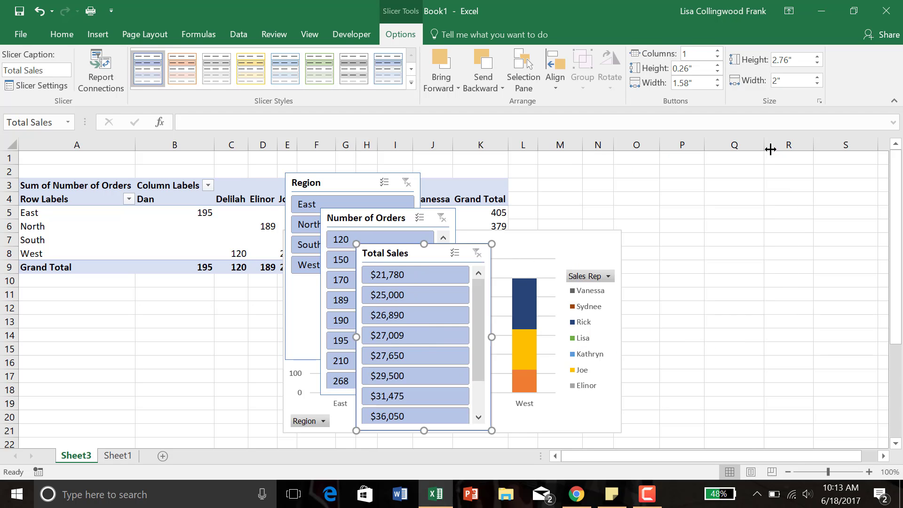
# Step: Spread the three slicers apart, with Region below the PivotTable and Number of Orders and Total Sales beside the chart
pyautogui.moveTo(413, 247); pyautogui.dragTo(510, 224)
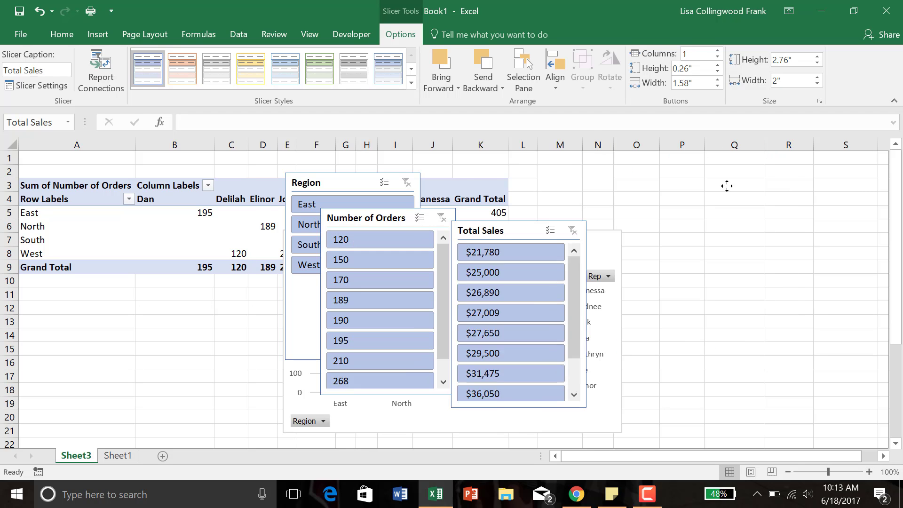
pyautogui.moveTo(727, 186); pyautogui.dragTo(728, 186)
pyautogui.moveTo(395, 215); pyautogui.dragTo(655, 158)
pyautogui.moveTo(312, 184); pyautogui.dragTo(74, 325)
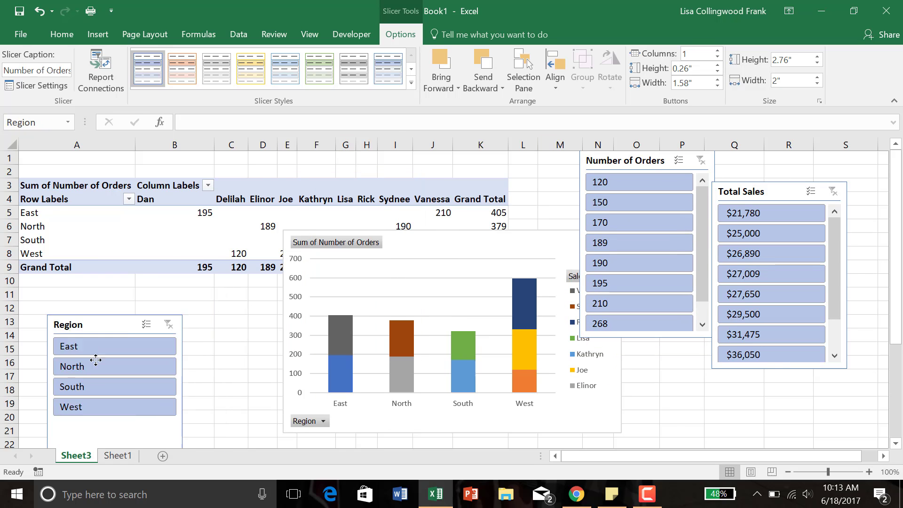
pyautogui.moveTo(96, 360); pyautogui.dragTo(141, 339)
# Step: Filter the report by the North, South and West regions in turn, and clear the Region filter
pyautogui.click(131, 338)
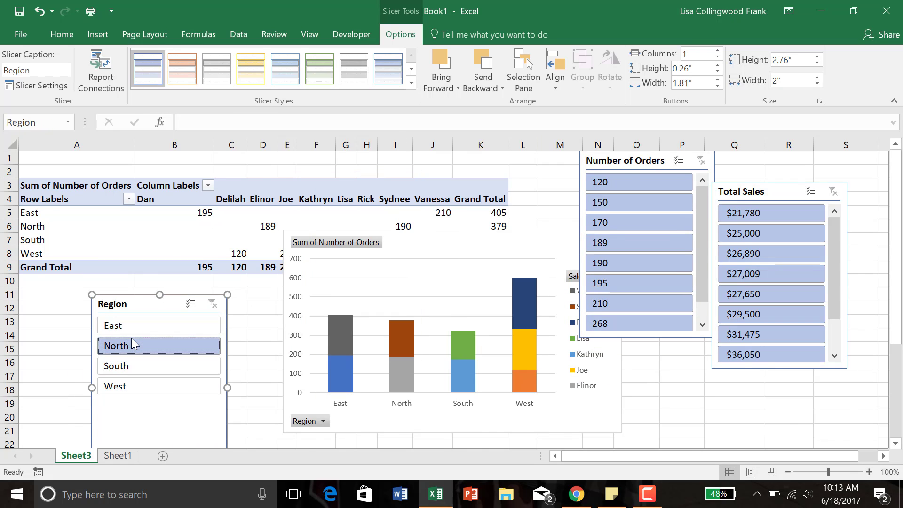
pyautogui.click(129, 360)
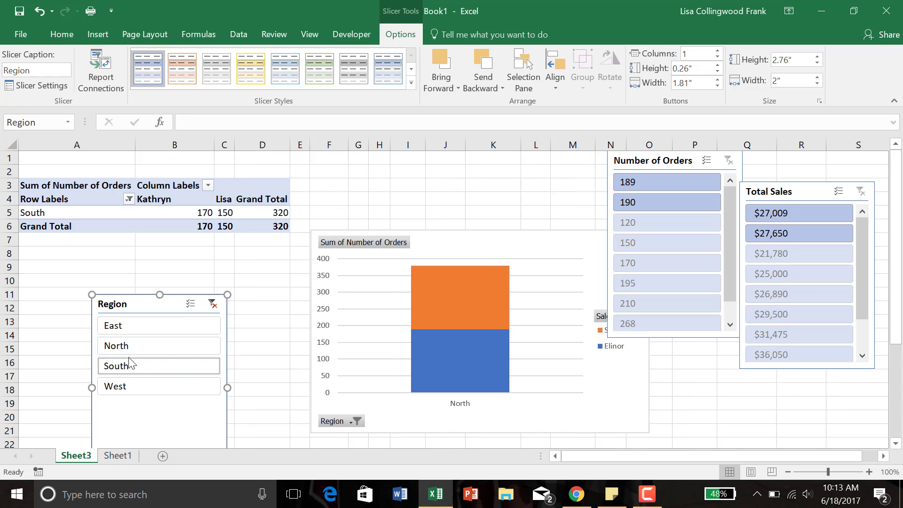
pyautogui.click(135, 391)
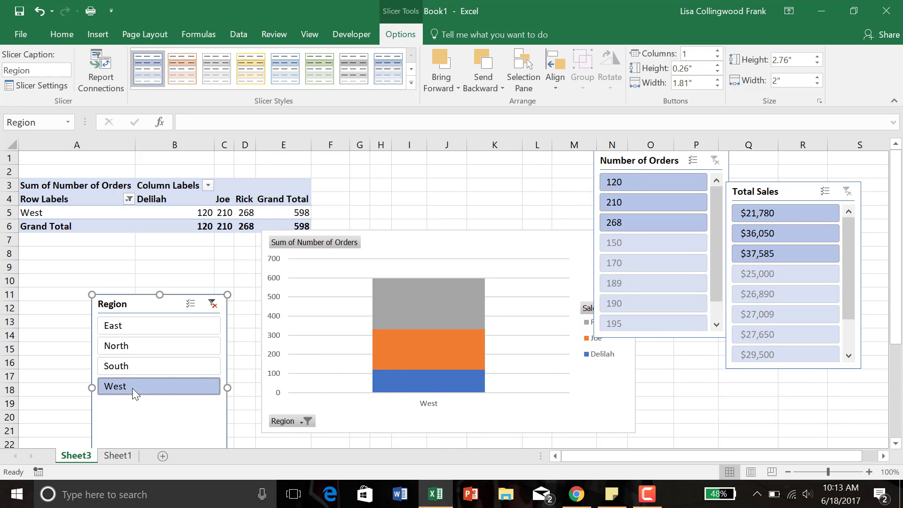
pyautogui.click(212, 305)
# Step: Filter by 150 and 189 orders in turn and by total sales of $26,890, and clear both slicer filters
pyautogui.click(599, 202)
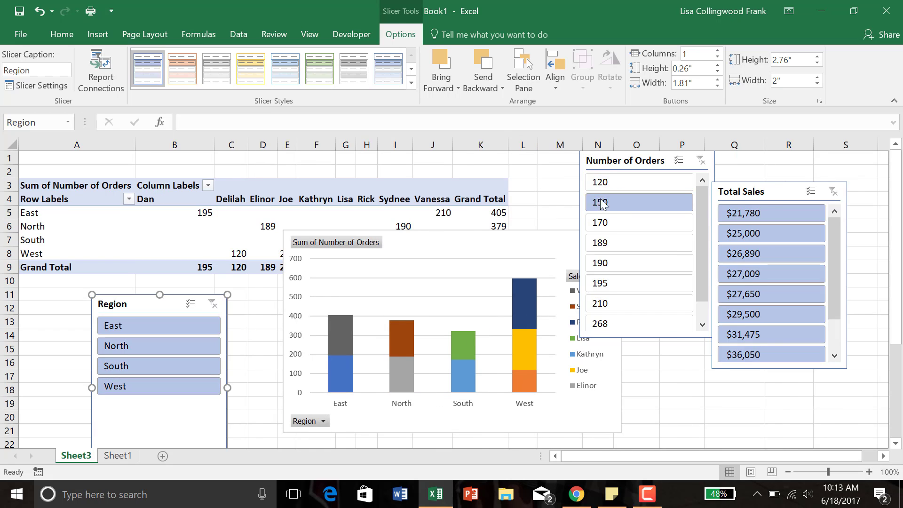
pyautogui.click(654, 239)
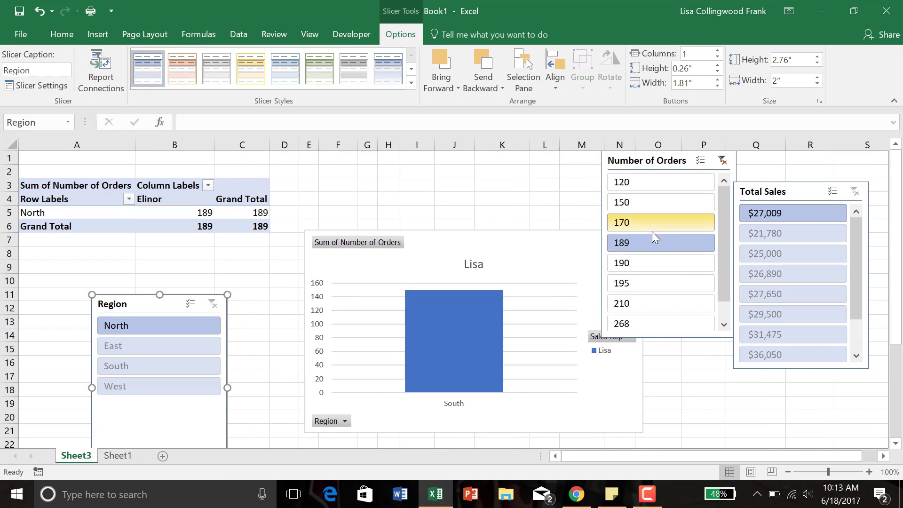
pyautogui.click(837, 287)
pyautogui.click(820, 273)
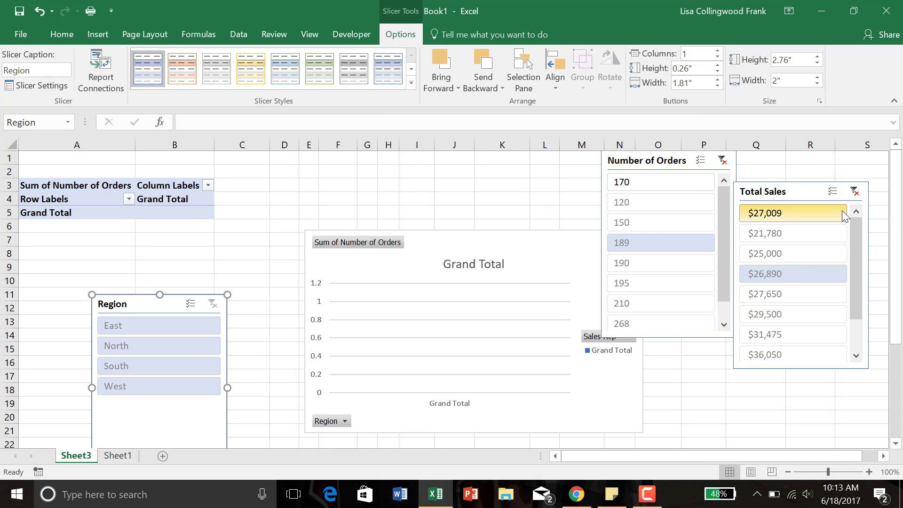
pyautogui.click(855, 198)
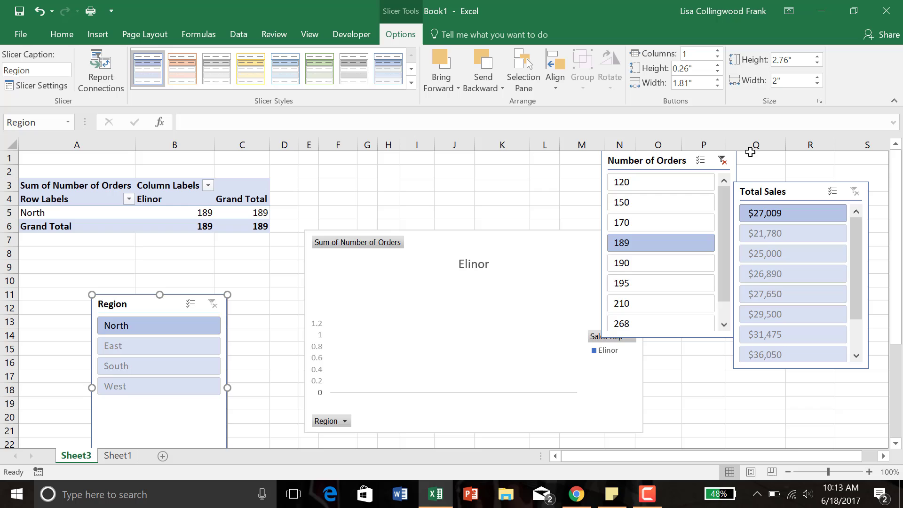
pyautogui.click(722, 161)
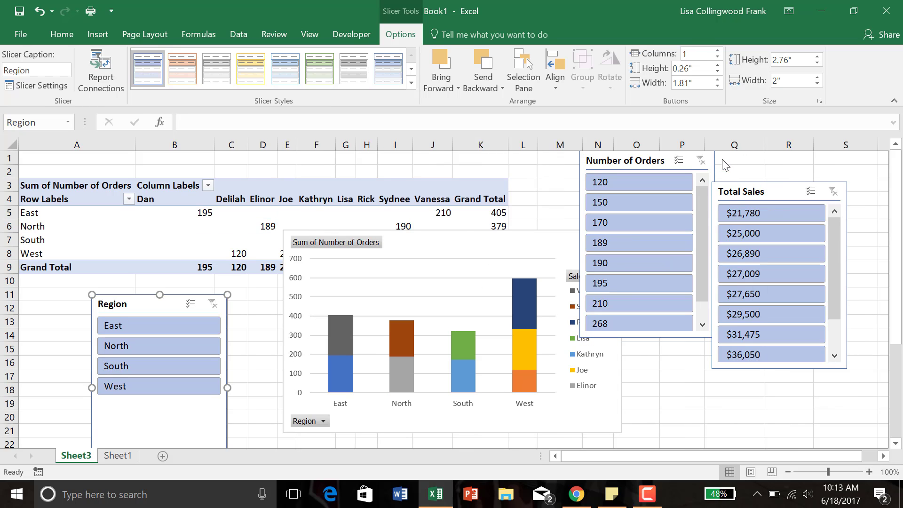